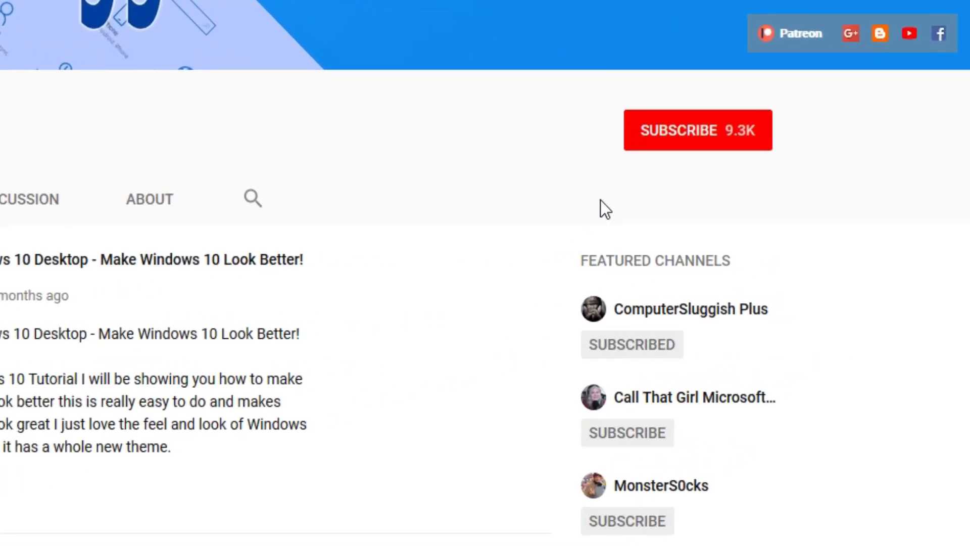
- Subscribe to the YouTube channel and enable bell notifications for new videos
click(690, 142)
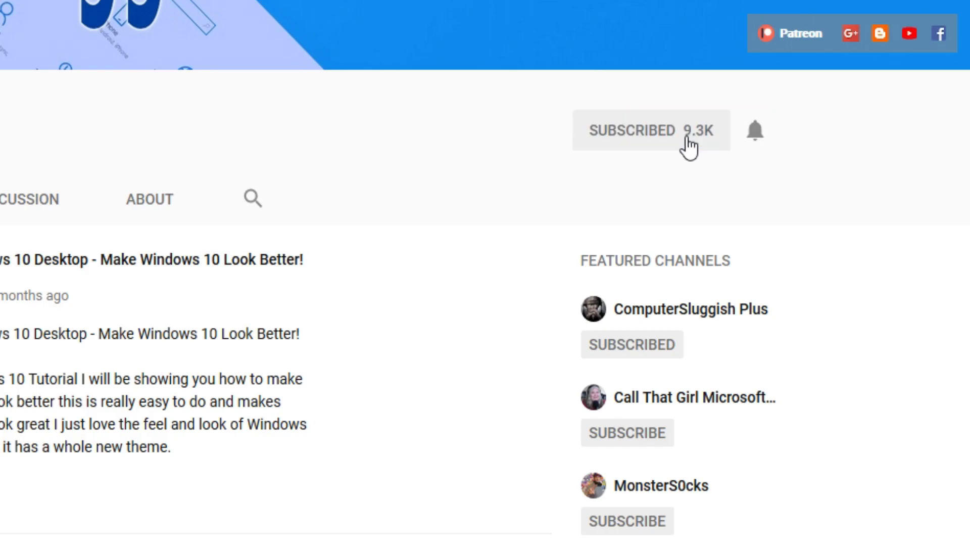
click(756, 130)
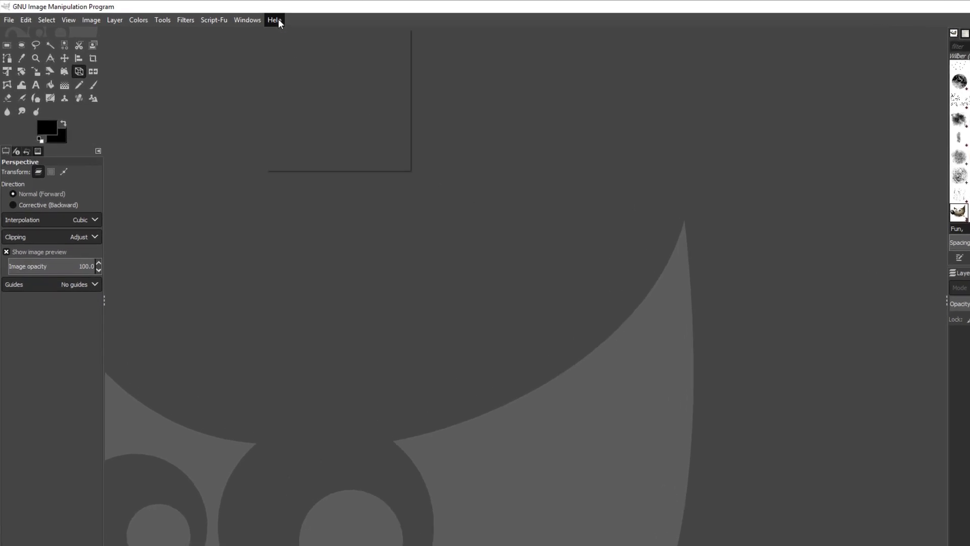
- Show the About GIMP dialog, revealing installed version 2.10.0
click(255, 18)
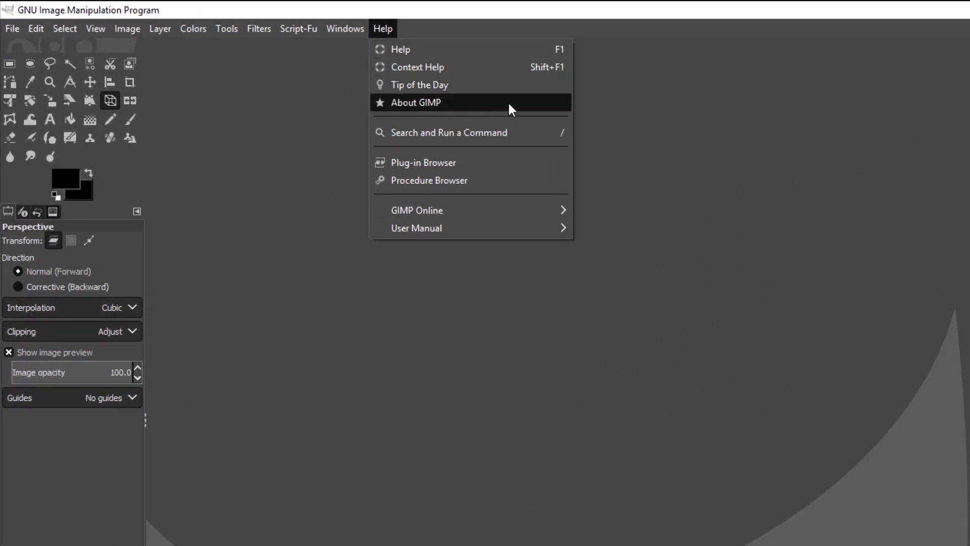
click(500, 102)
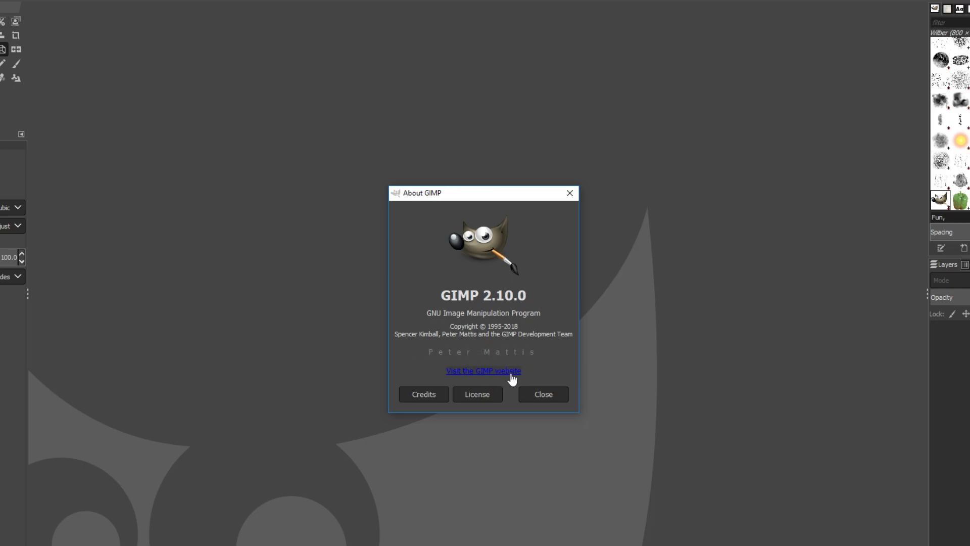
- From the GIMP website, save the GIMP 2.10.4 Windows installer directly
click(484, 371)
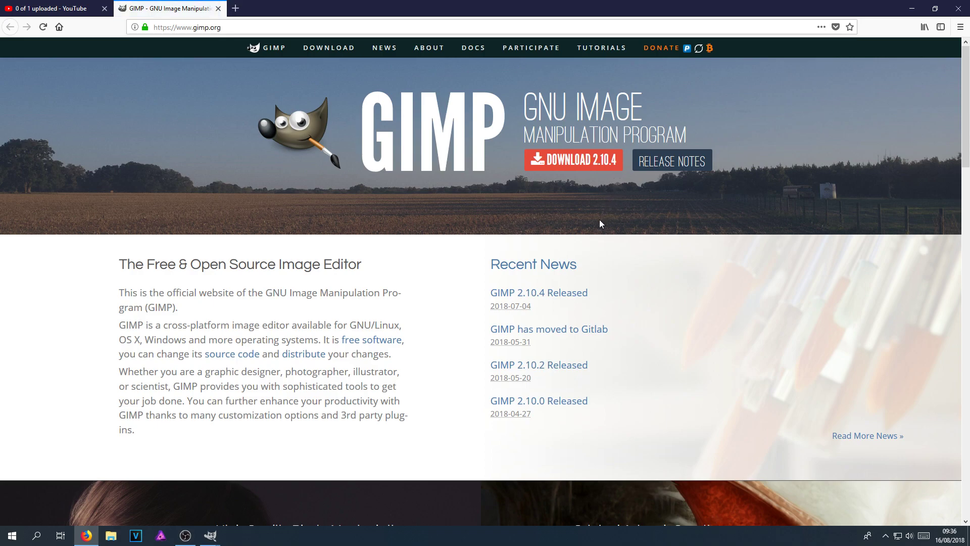
click(569, 165)
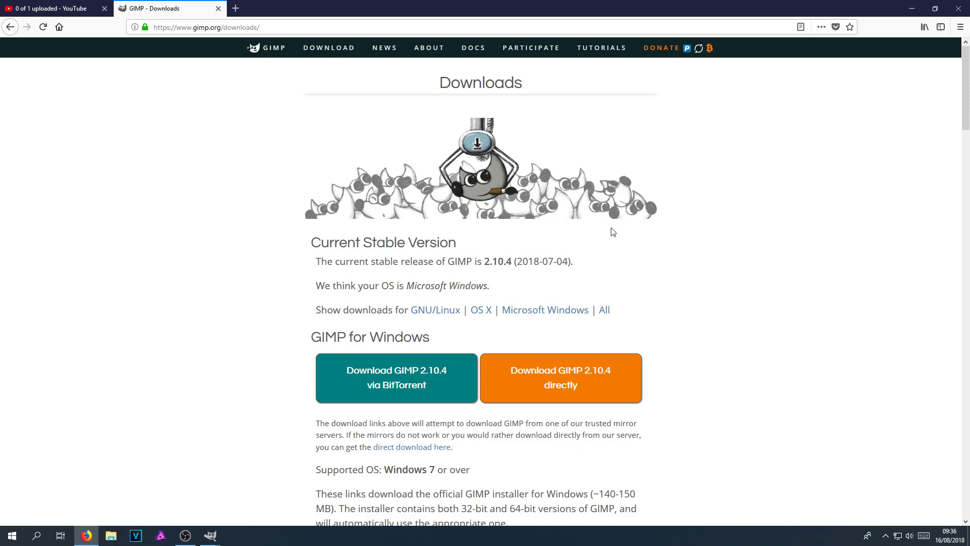
click(565, 385)
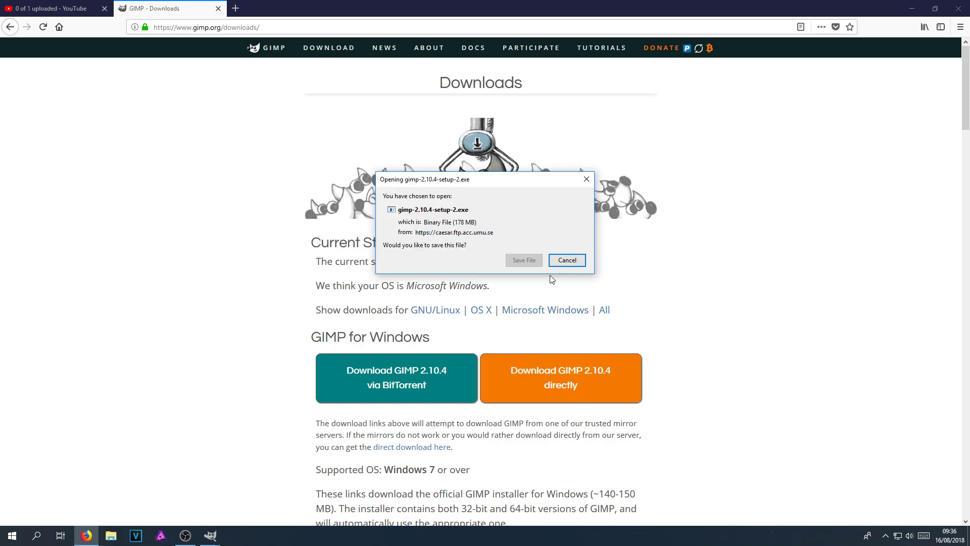
click(522, 261)
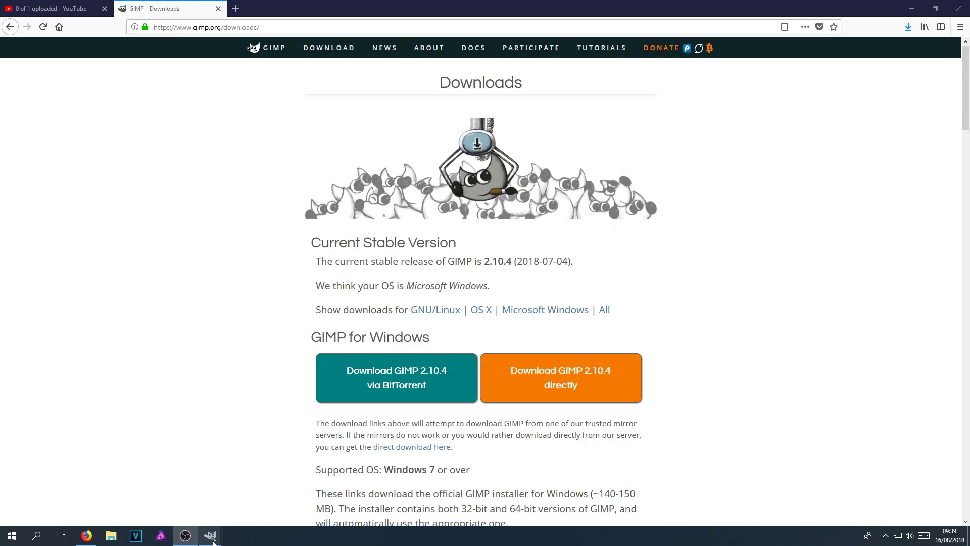
- Bring the running GIMP 2.10.0 window forward and close it
mouse_move(210, 535)
click(262, 493)
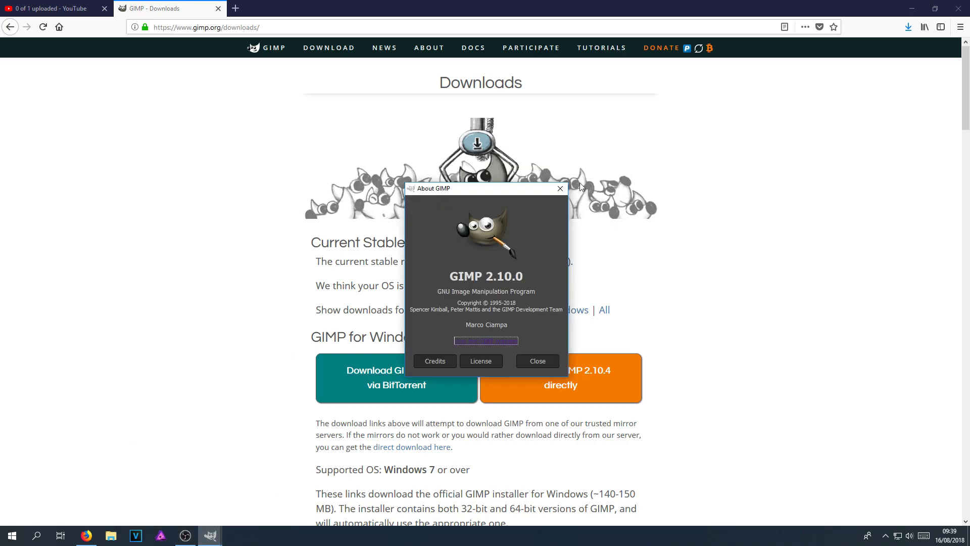
click(210, 535)
click(211, 535)
click(956, 7)
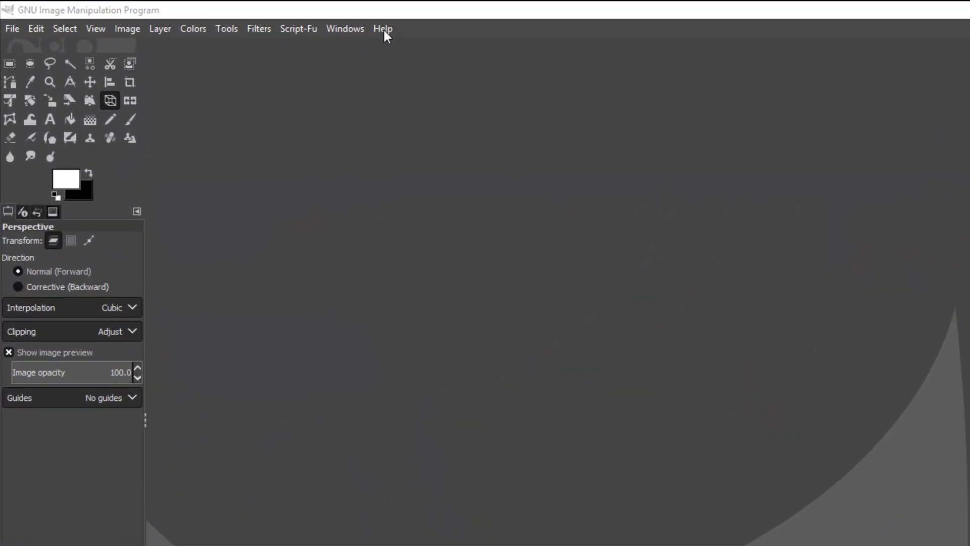
- Check Help > About GIMP shows version 2.10.4
click(252, 19)
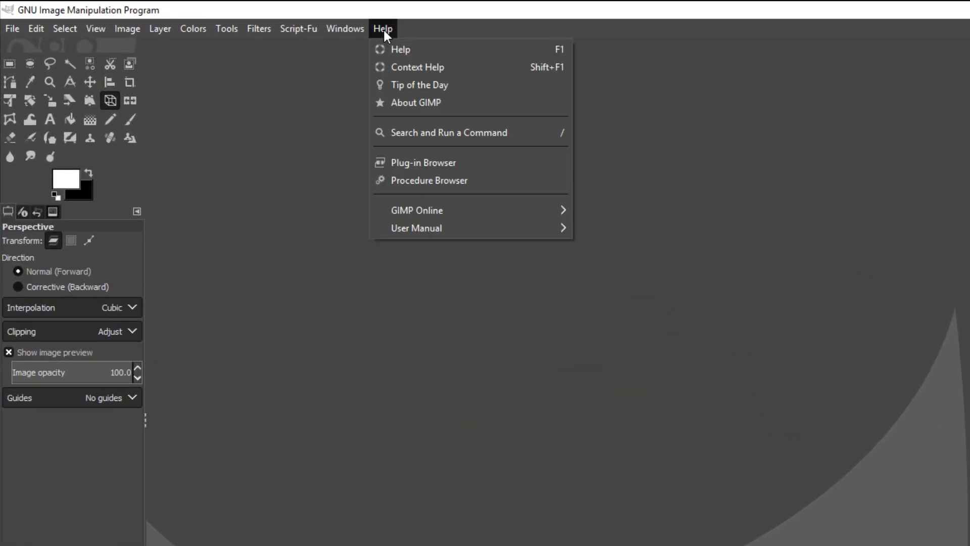
click(460, 102)
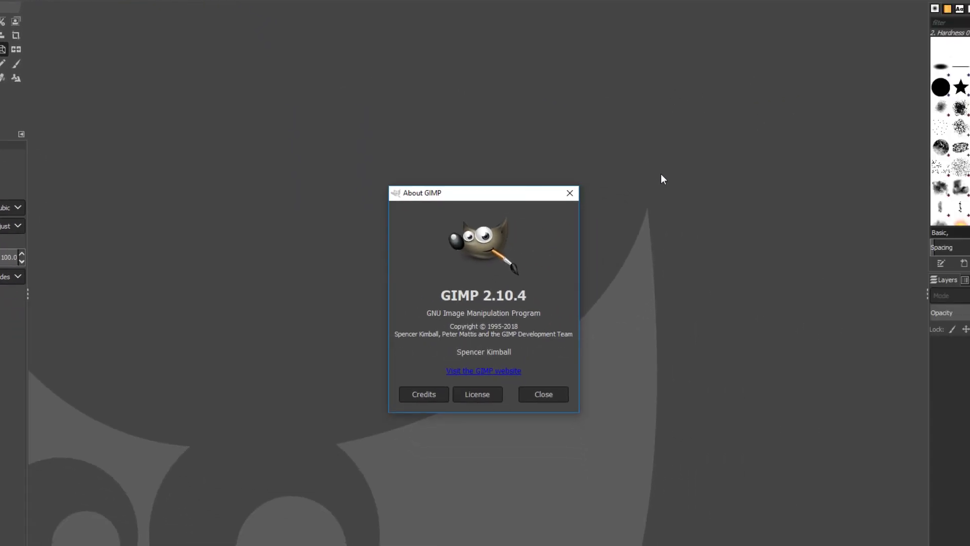